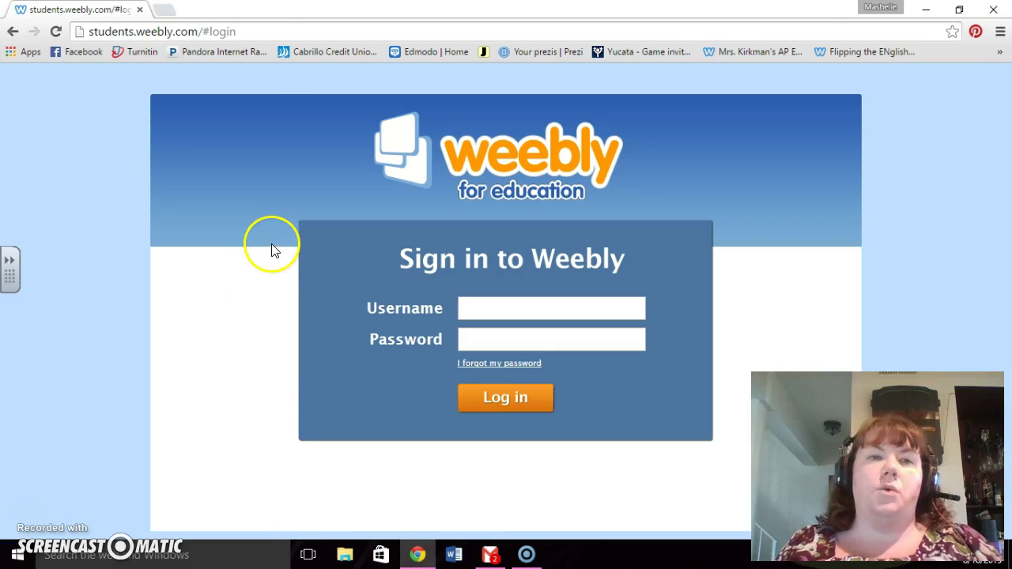
# Step: Trim the browser address down to students.weebly.com/
pyautogui.click(263, 30)
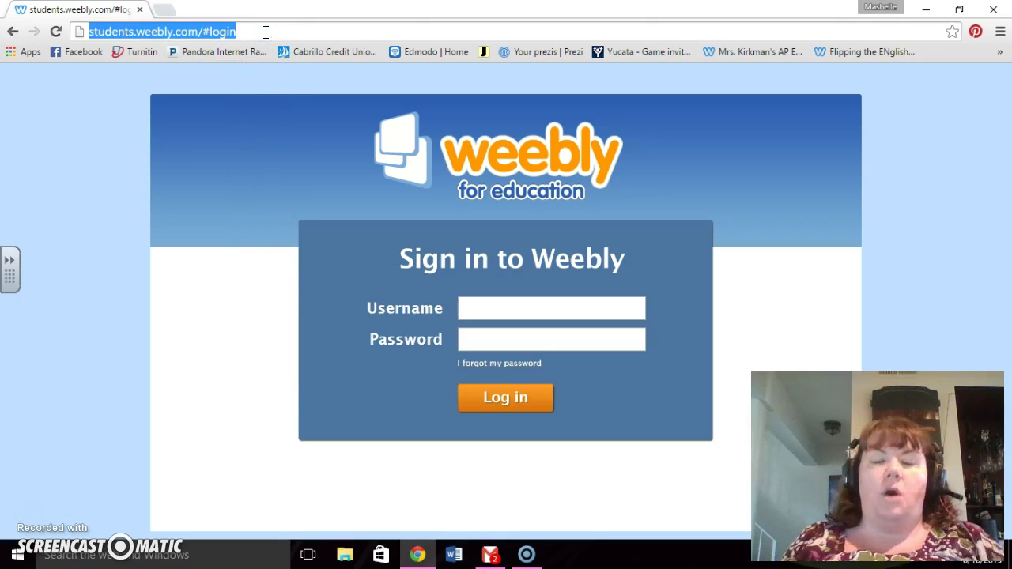
pyautogui.click(265, 32)
pyautogui.press('BackSpace')
pyautogui.press('BackSpace')
pyautogui.press('BackSpace')
pyautogui.press('BackSpace')
pyautogui.press('BackSpace')
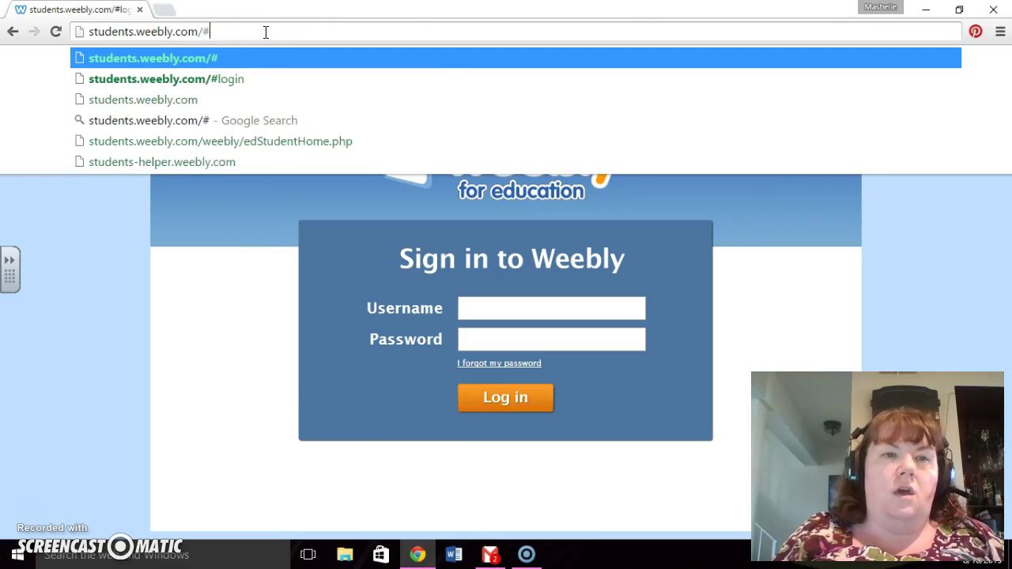
pyautogui.press('BackSpace')
pyautogui.click(209, 236)
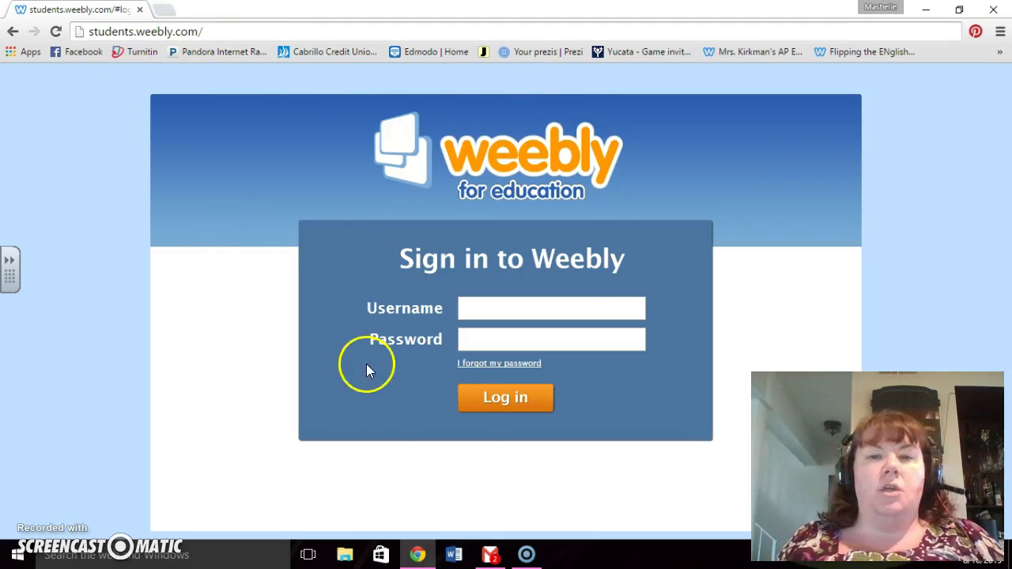
# Step: Log in with the student's username and account password
pyautogui.click(507, 307)
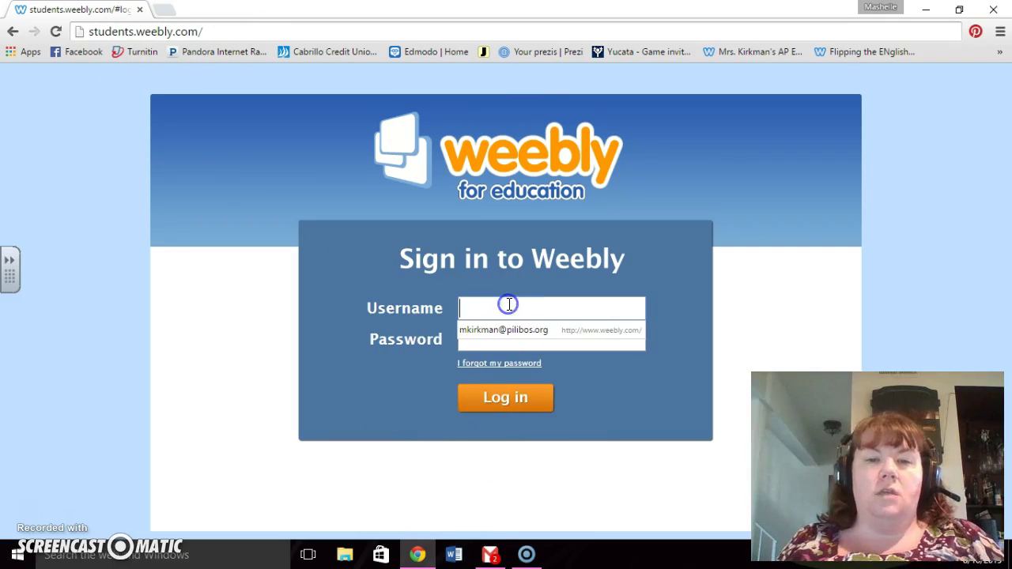
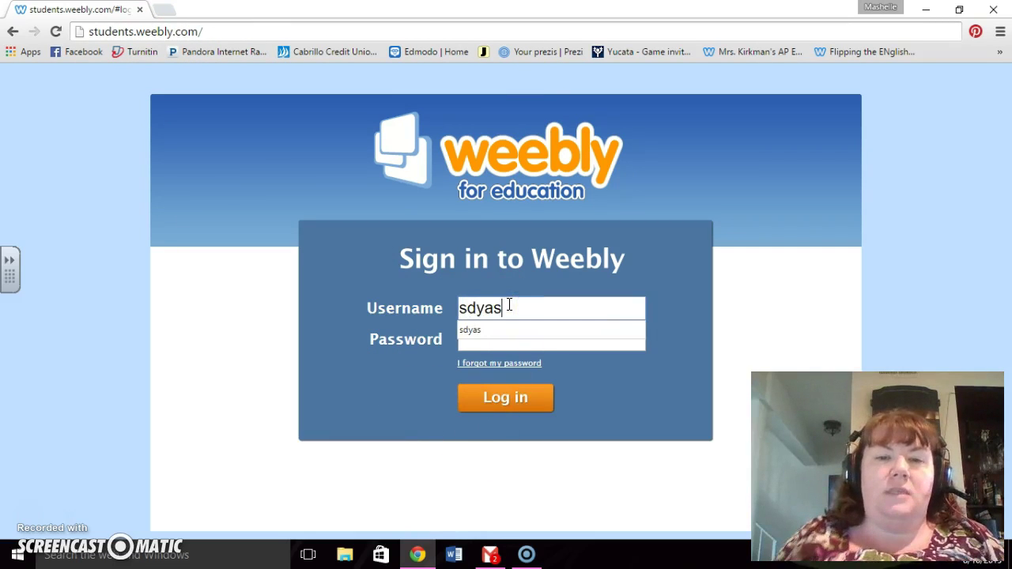
pyautogui.click(498, 332)
pyautogui.click(499, 339)
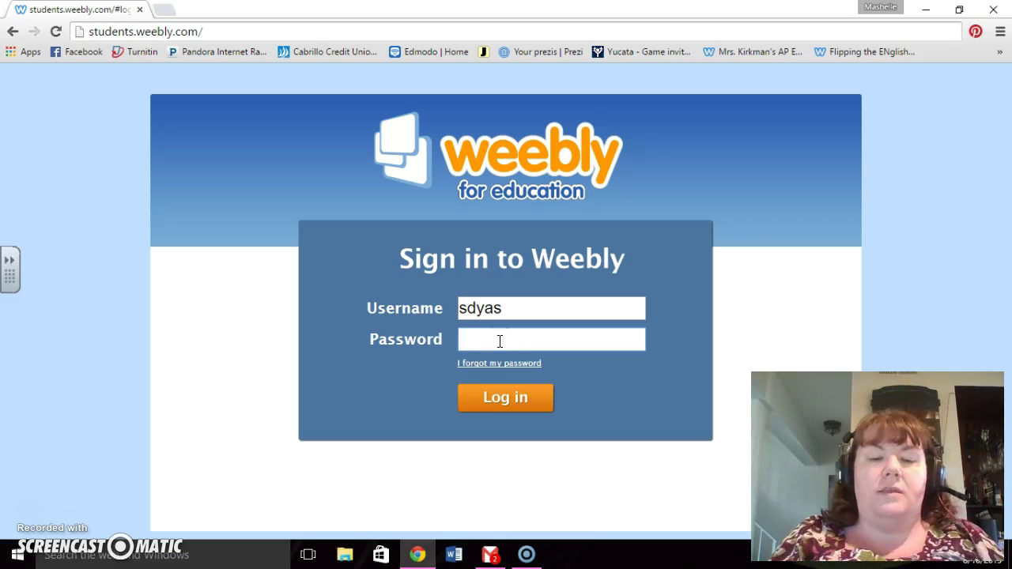
pyautogui.write('••••••••')
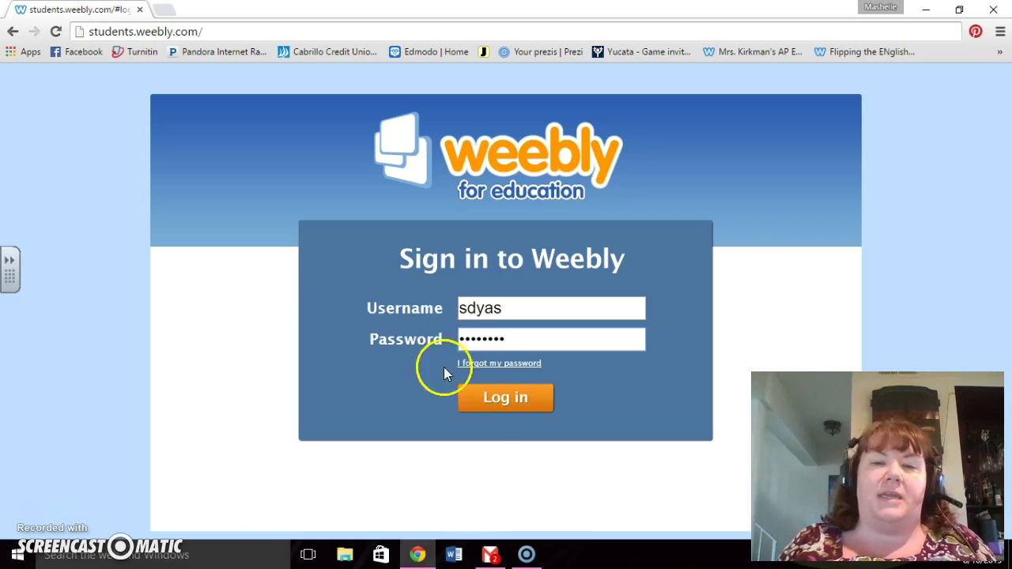
pyautogui.click(507, 398)
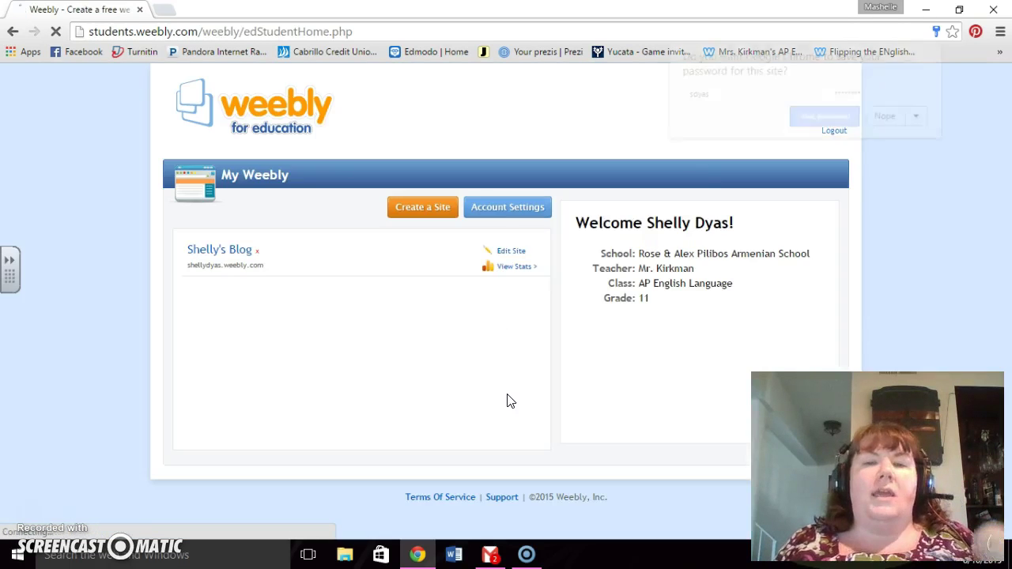
# Step: Decline Chrome's save-password prompt and open the blog site via Edit Site
pyautogui.click(804, 184)
pyautogui.click(895, 120)
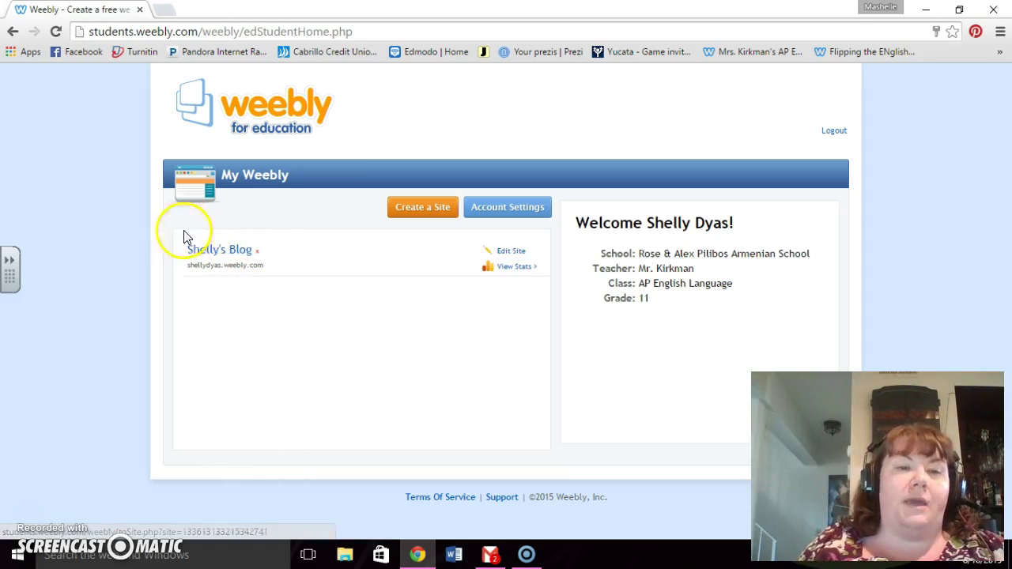
pyautogui.click(521, 257)
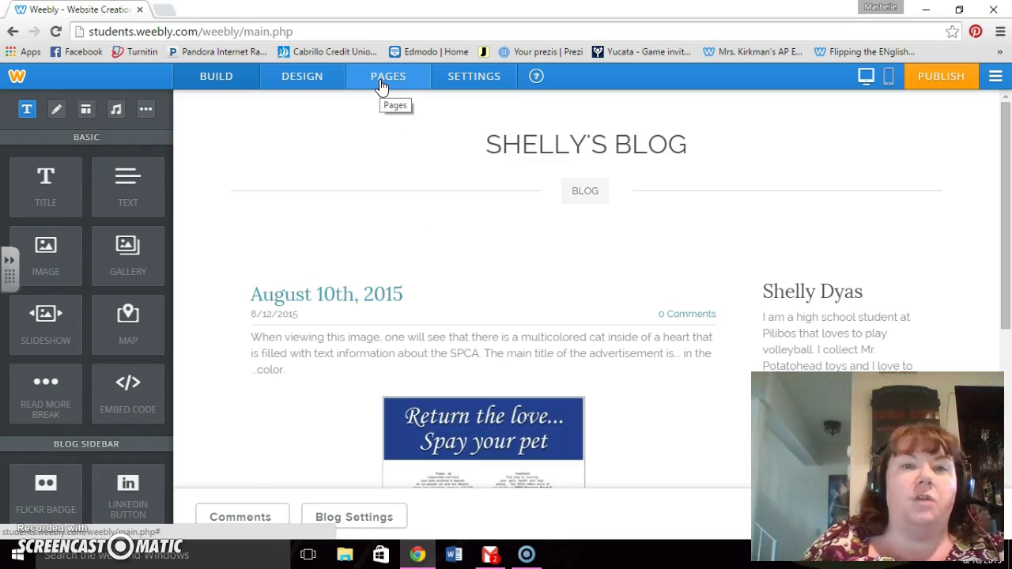
# Step: In the PAGES tab, check the + Add page types without adding one, then select Blog
pyautogui.click(382, 86)
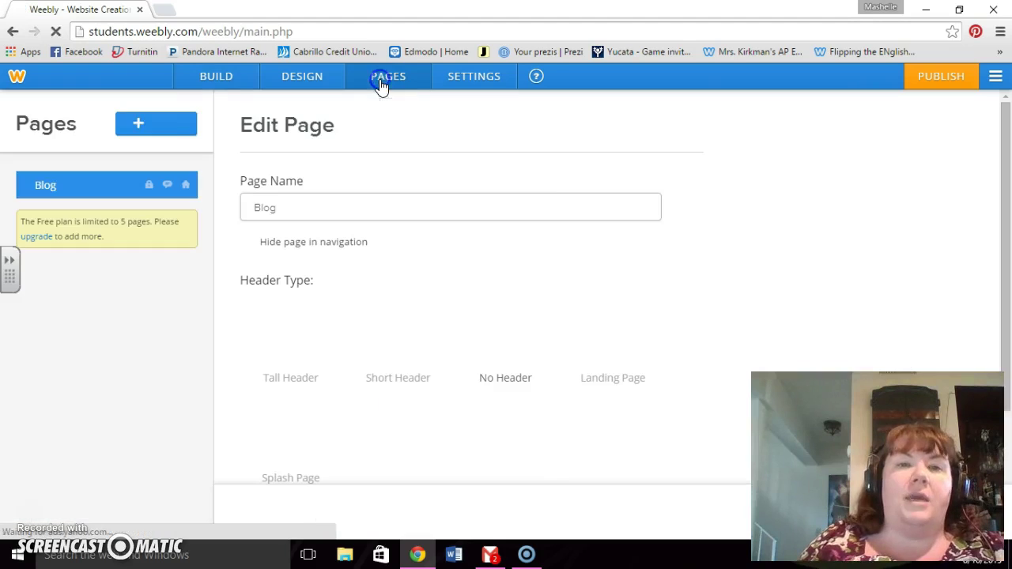
pyautogui.click(380, 87)
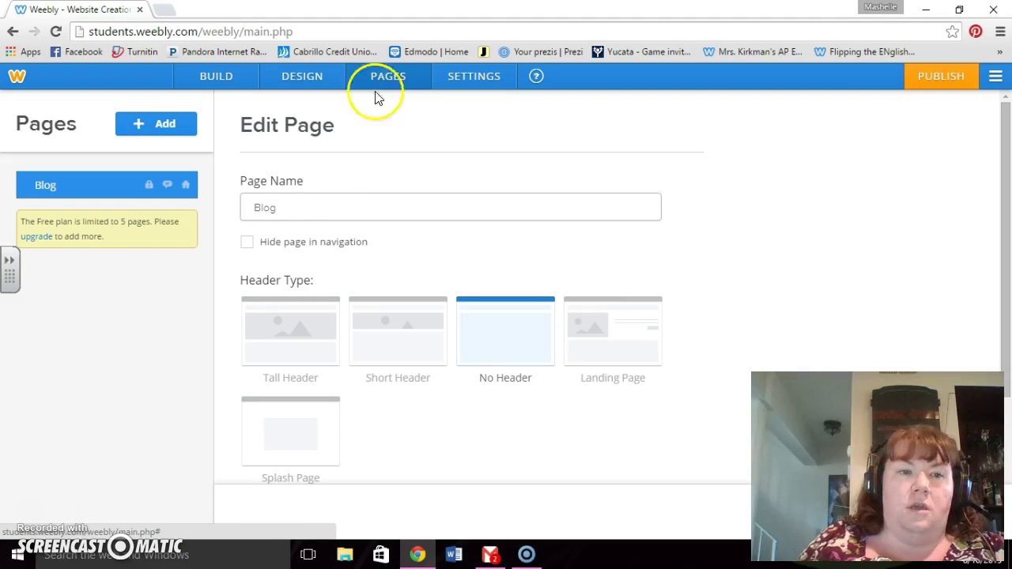
pyautogui.click(265, 205)
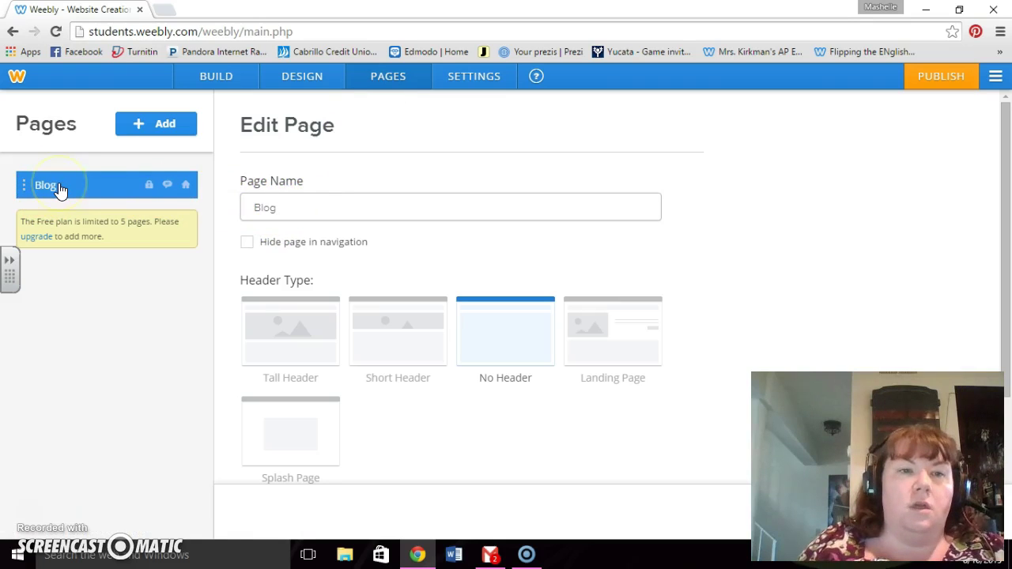
pyautogui.click(161, 130)
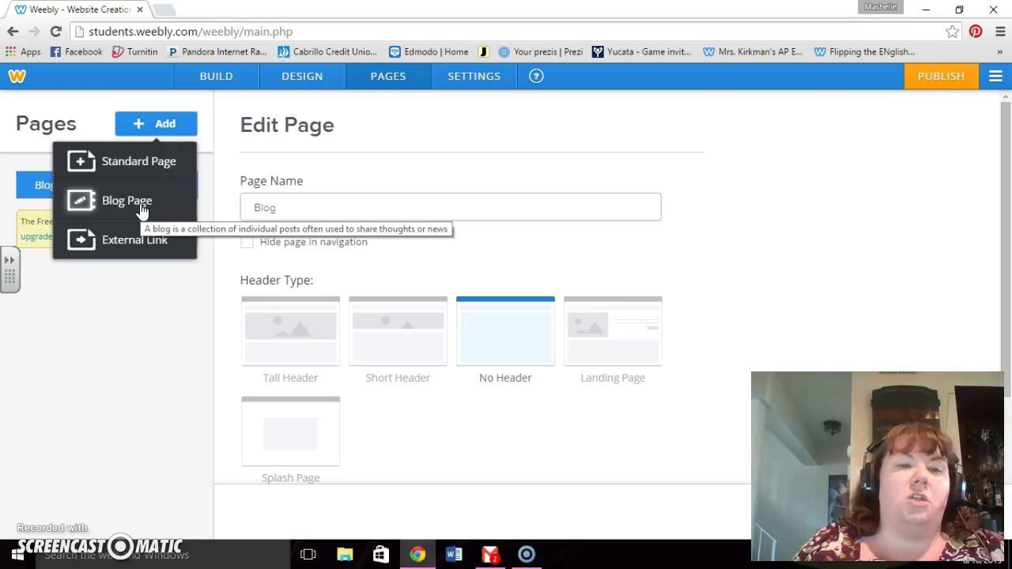
pyautogui.click(169, 345)
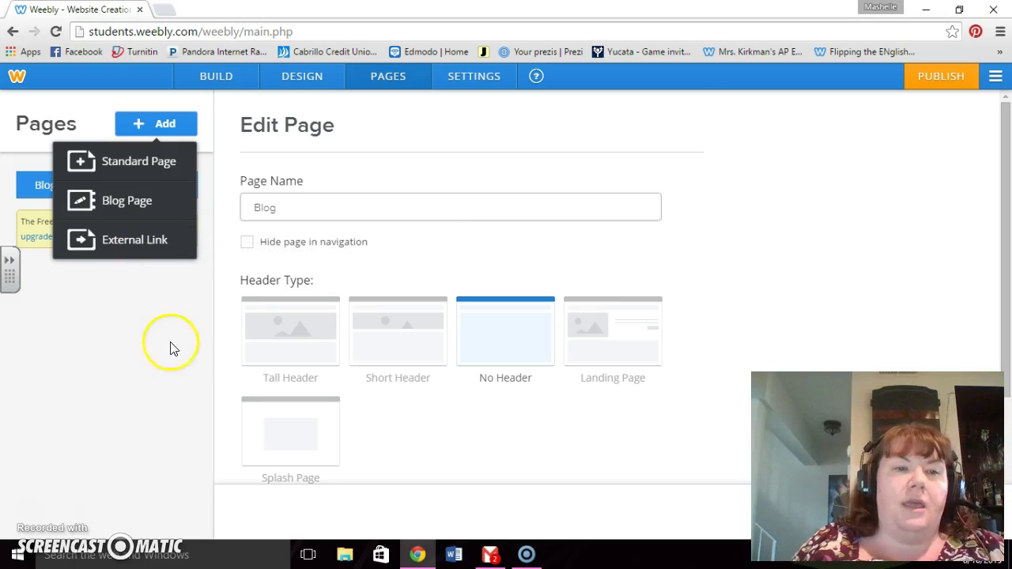
pyautogui.click(180, 359)
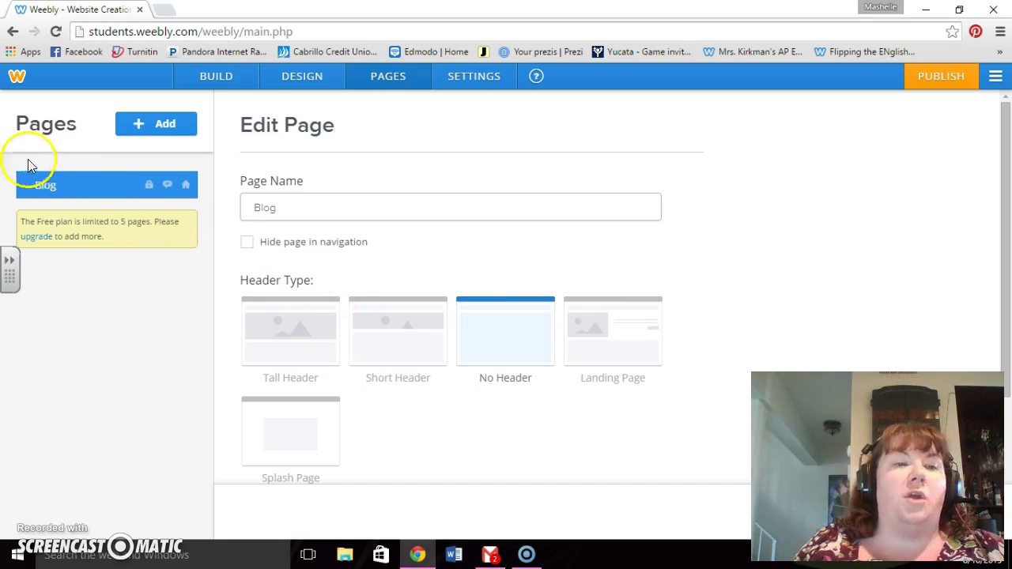
pyautogui.click(87, 185)
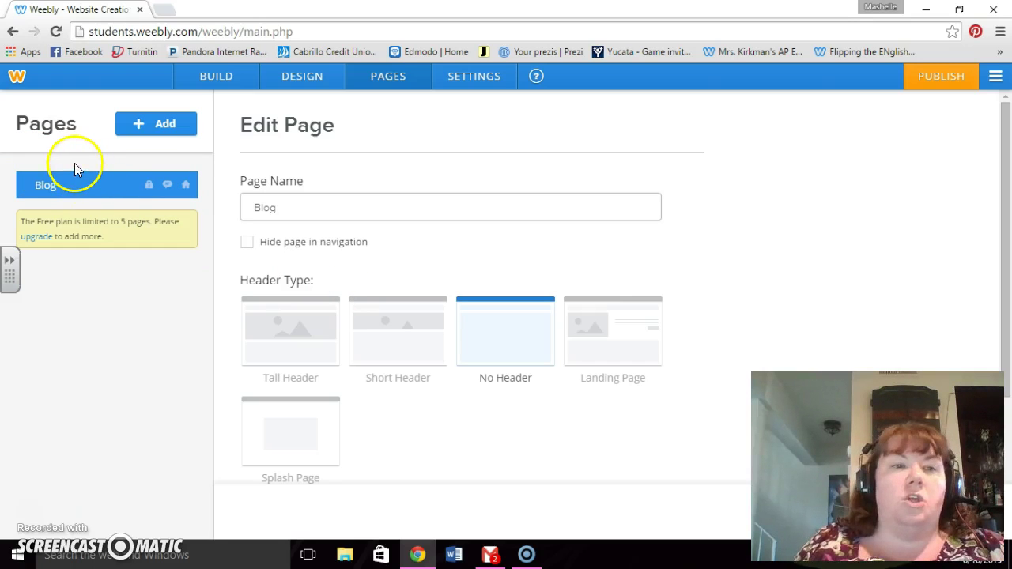
pyautogui.click(64, 185)
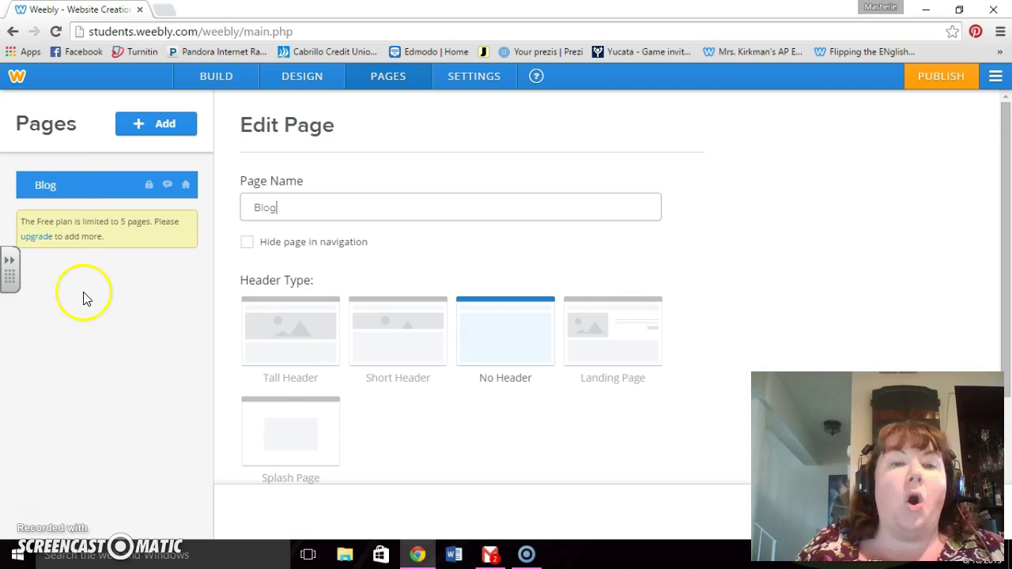
# Step: Review the Blog page's Edit Page options, then return to the BUILD editor
pyautogui.scroll(-2, 648, 481)
pyautogui.scroll(-1, 702, 482)
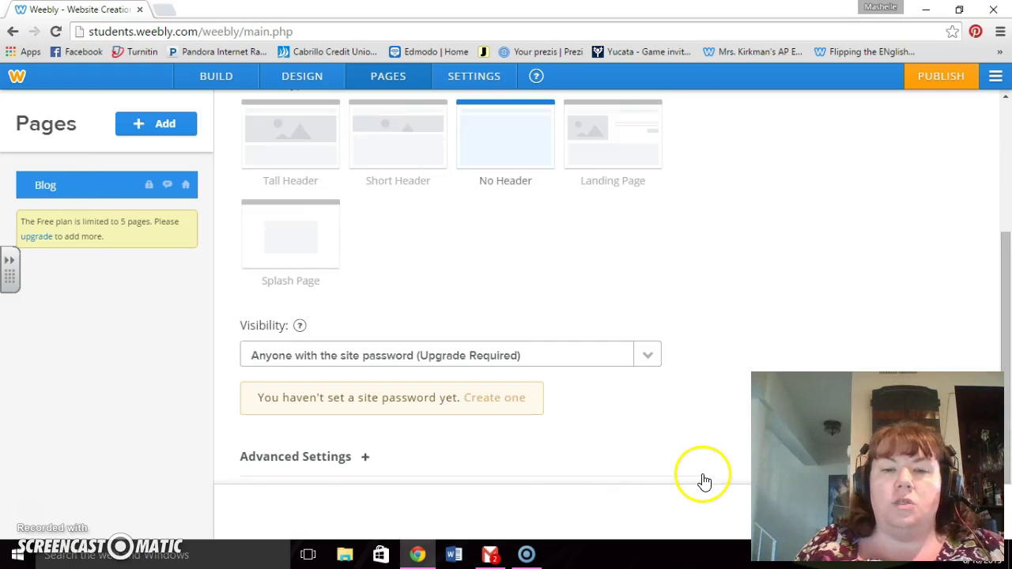
pyautogui.scroll(3, 702, 481)
pyautogui.scroll(-3, 686, 431)
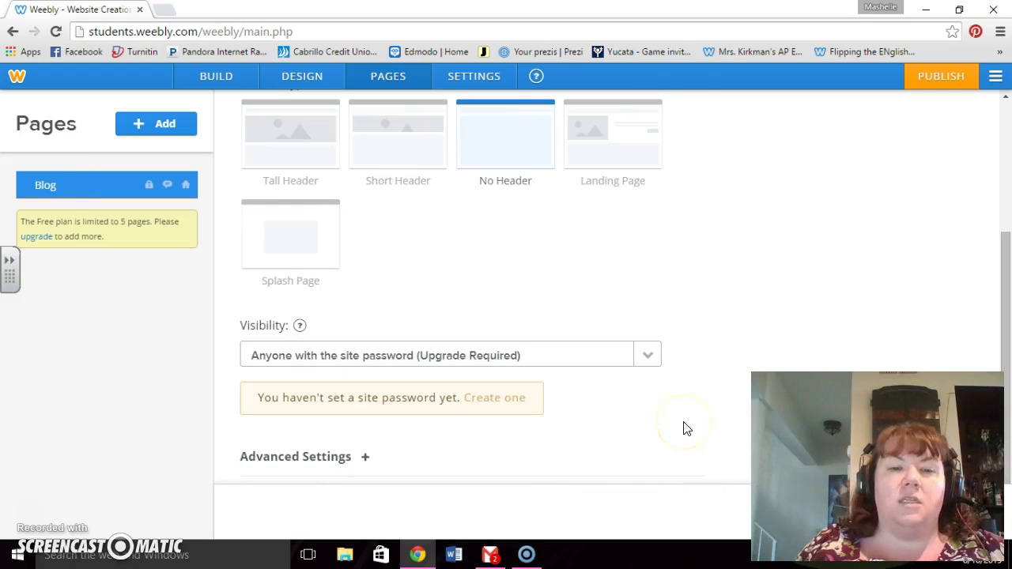
pyautogui.scroll(3, 686, 428)
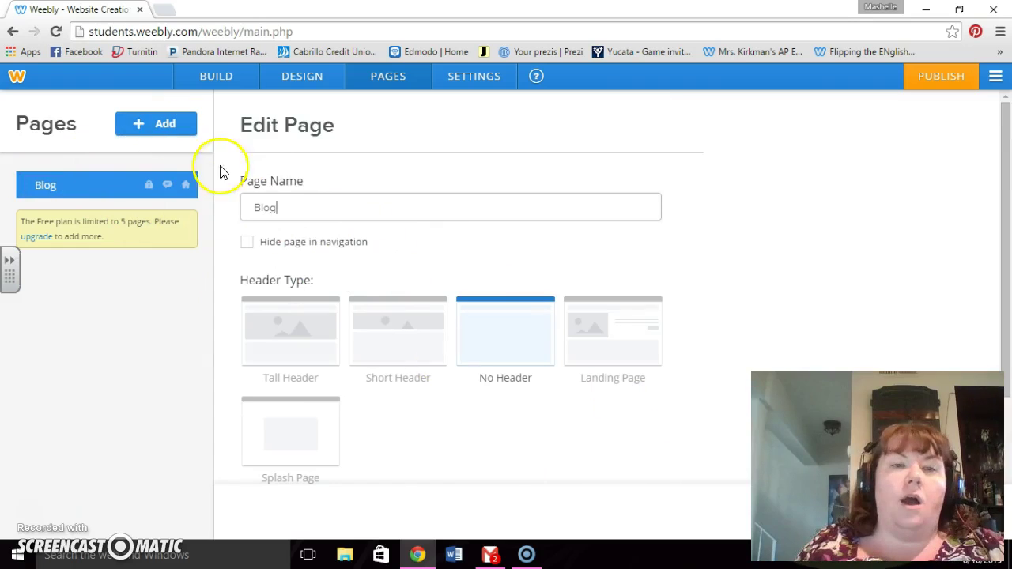
pyautogui.scroll(-1, 609, 447)
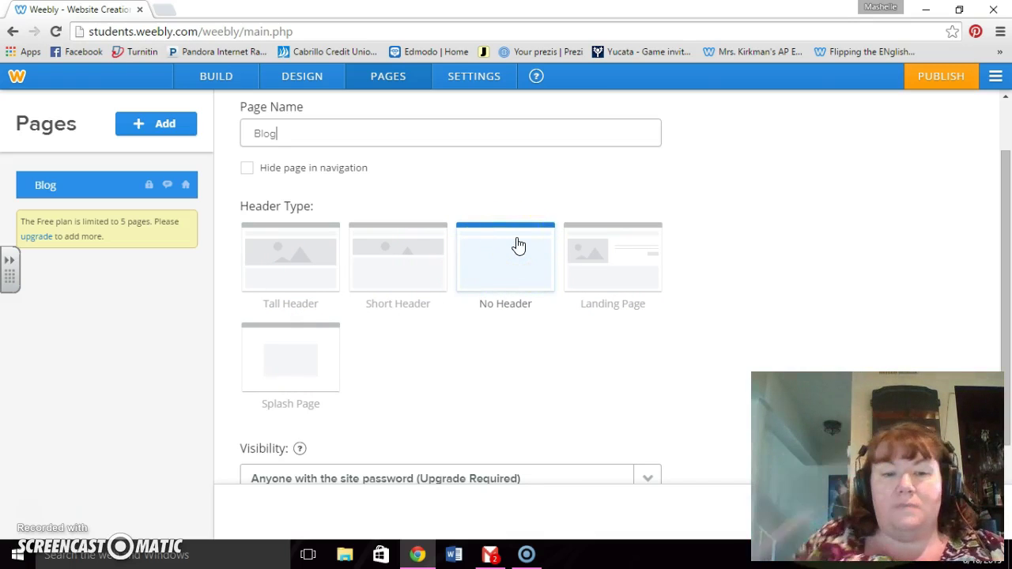
pyautogui.scroll(-2, 517, 246)
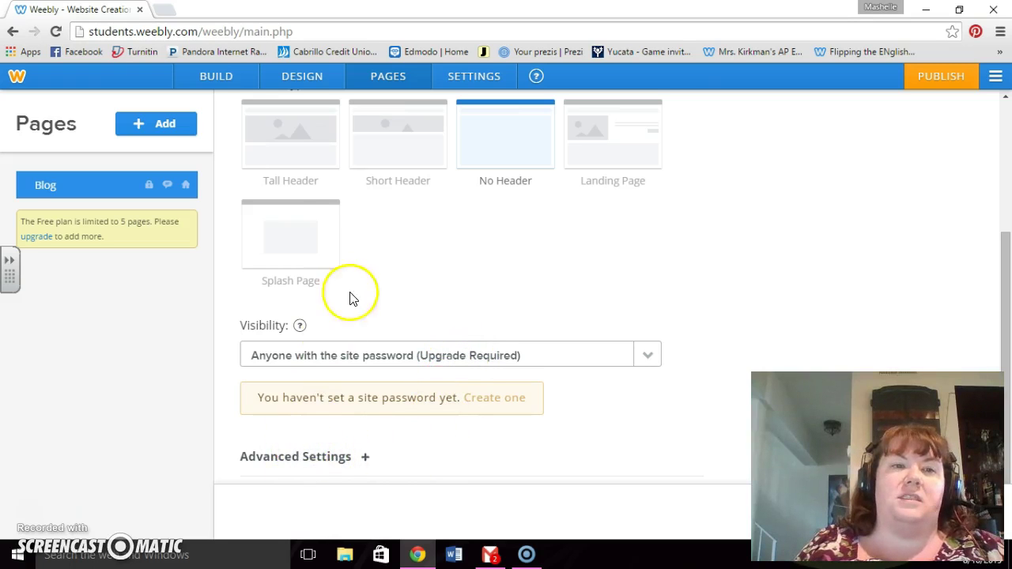
pyautogui.scroll(3, 350, 293)
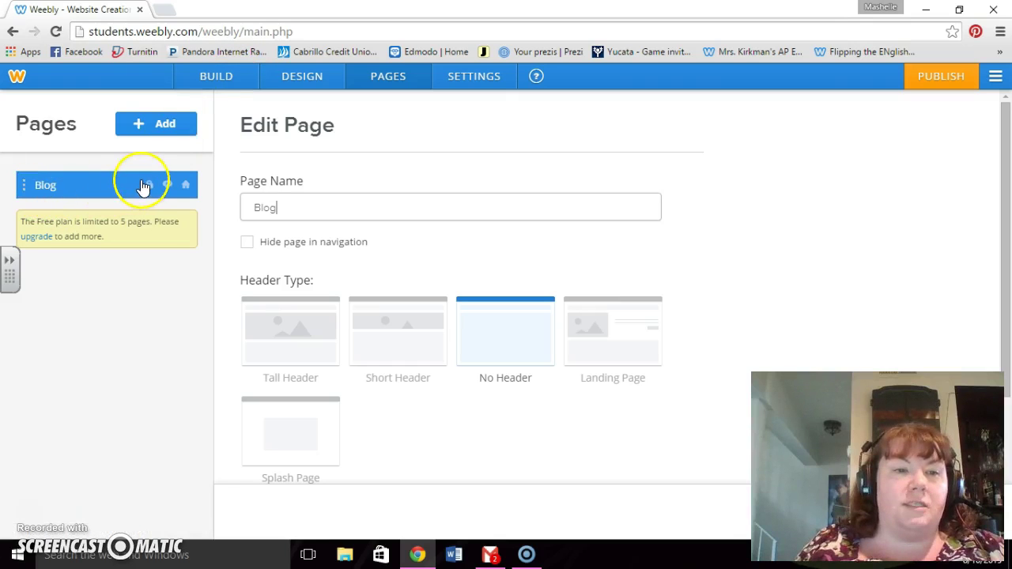
pyautogui.click(215, 87)
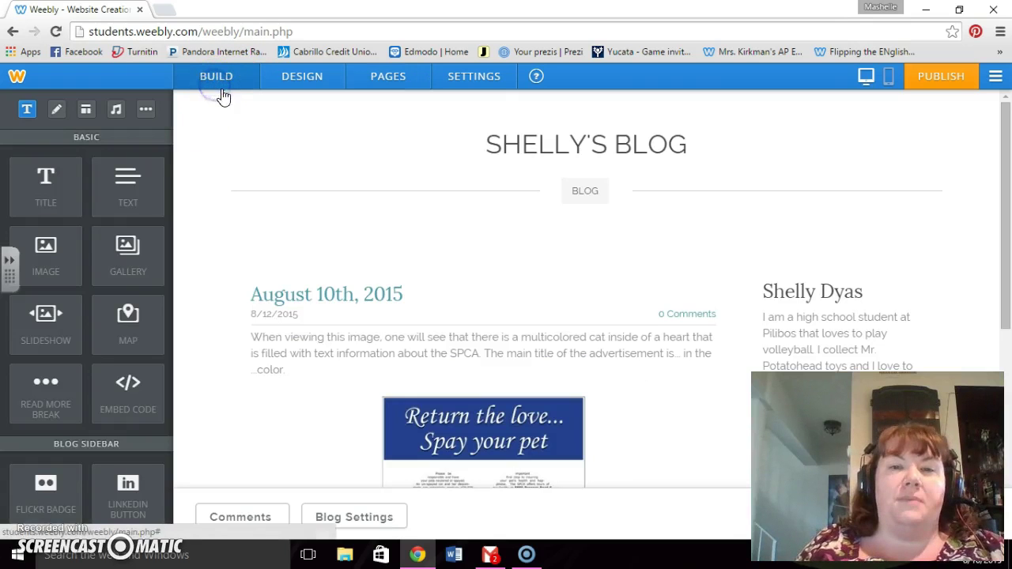
# Step: Enter text editing in the sidebar's author heading and bio paragraph
pyautogui.moveTo(557, 162)
pyautogui.click(578, 144)
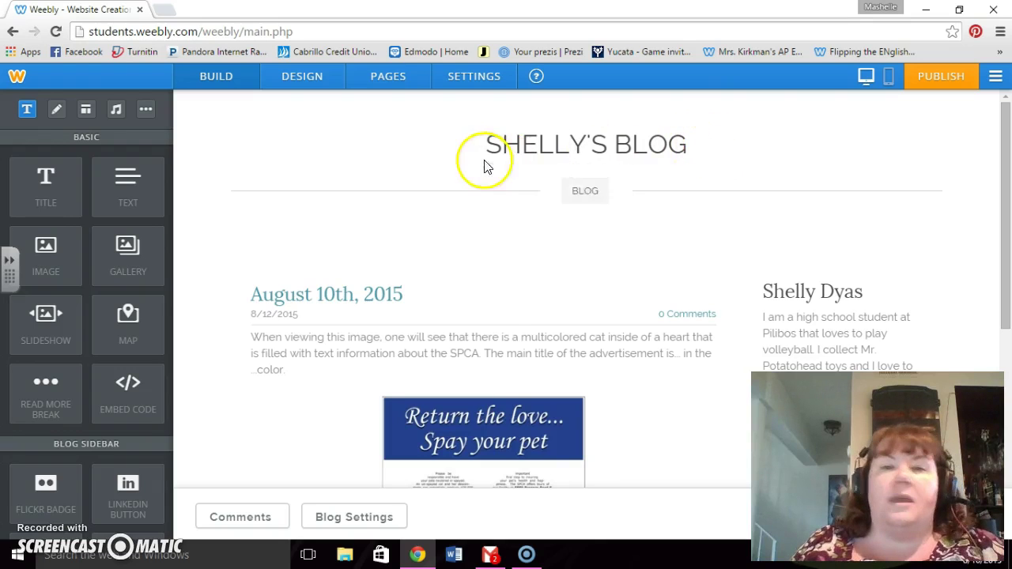
pyautogui.moveTo(655, 152)
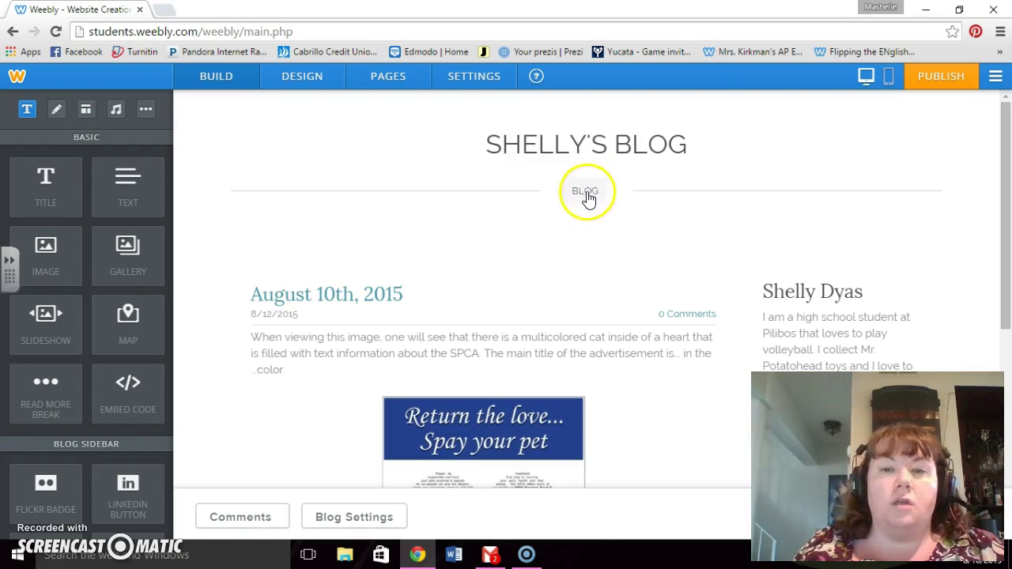
pyautogui.scroll(-2, 737, 284)
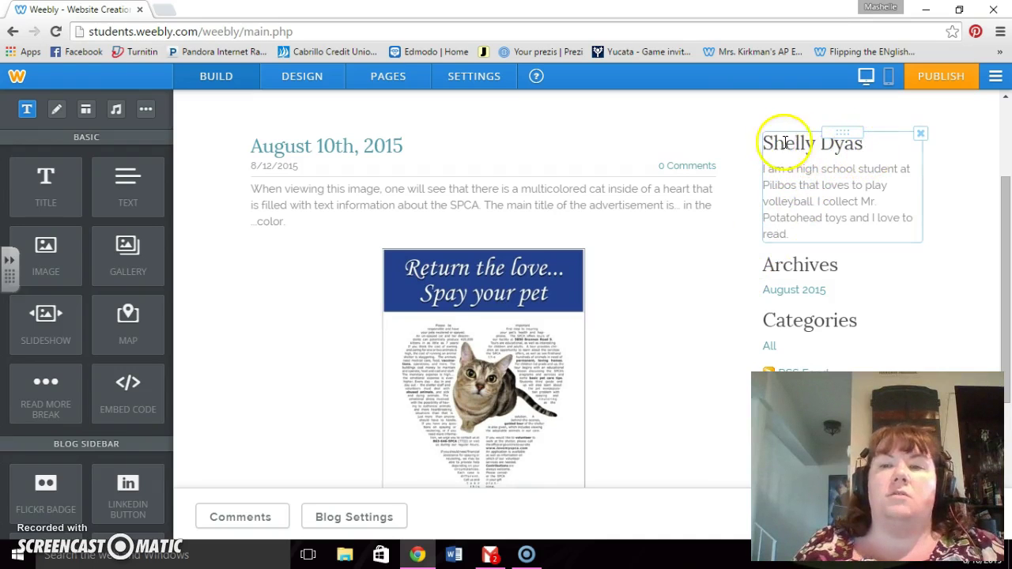
pyautogui.click(866, 144)
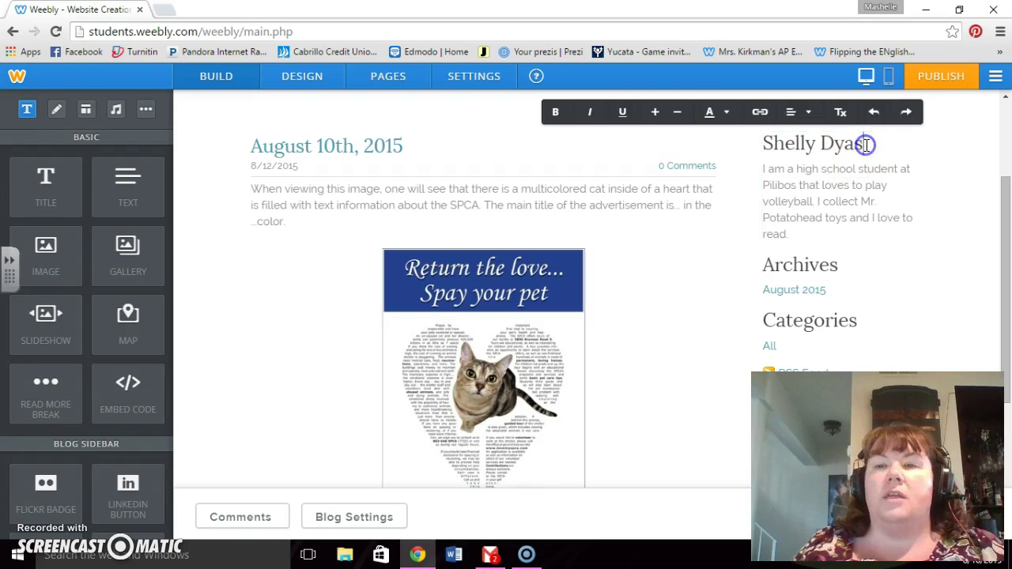
pyautogui.click(784, 144)
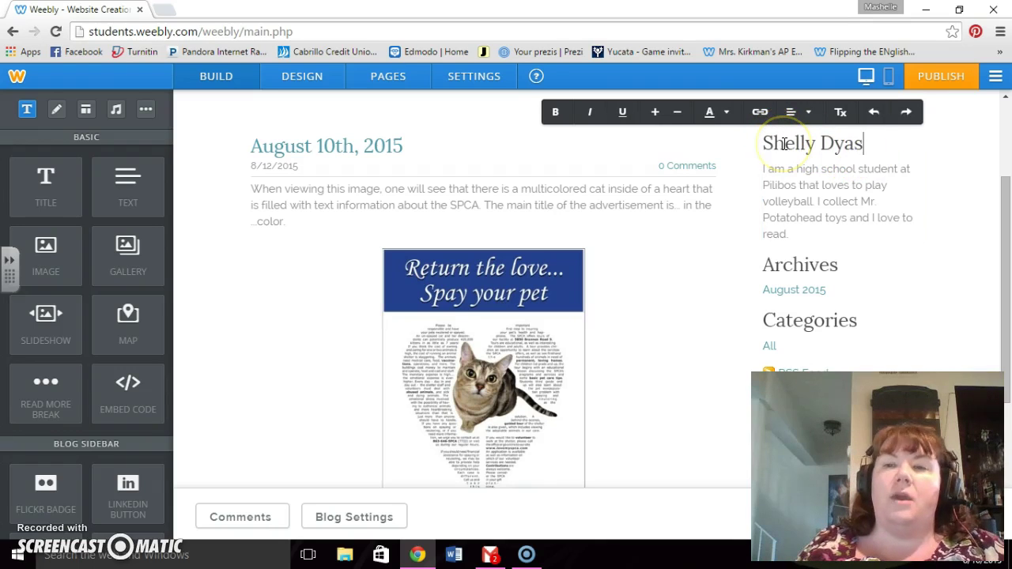
pyautogui.click(795, 229)
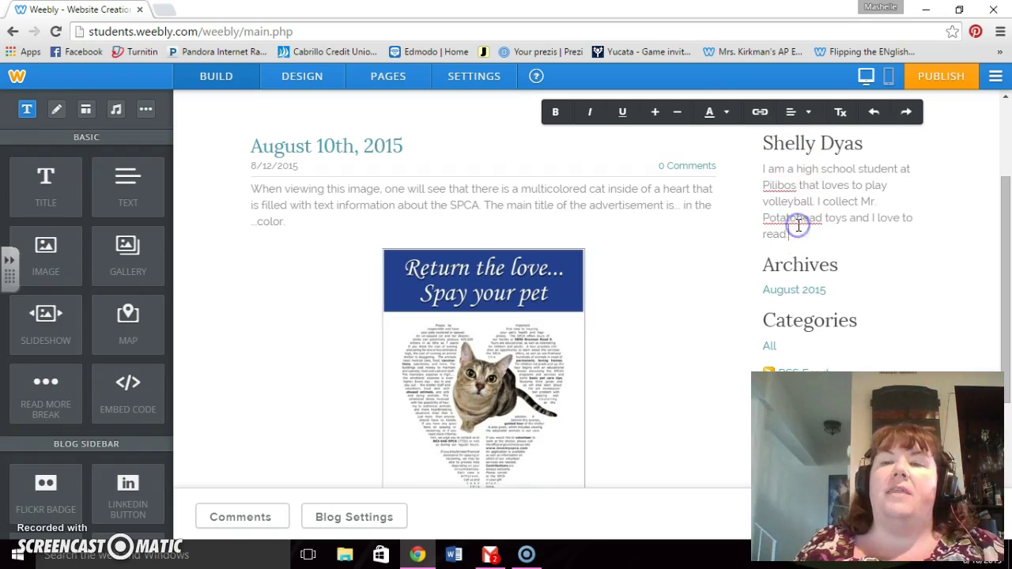
pyautogui.click(789, 178)
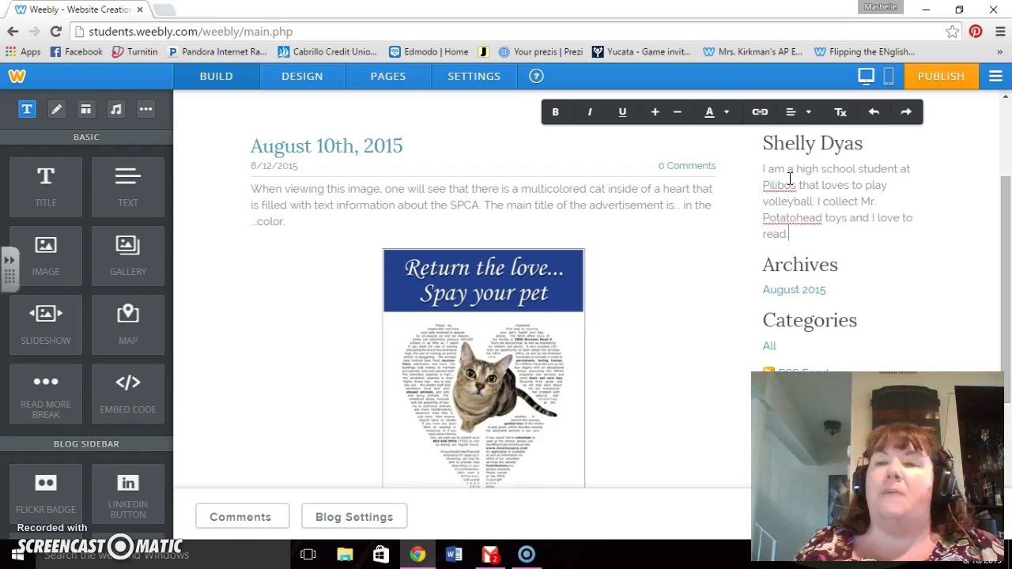
pyautogui.click(783, 174)
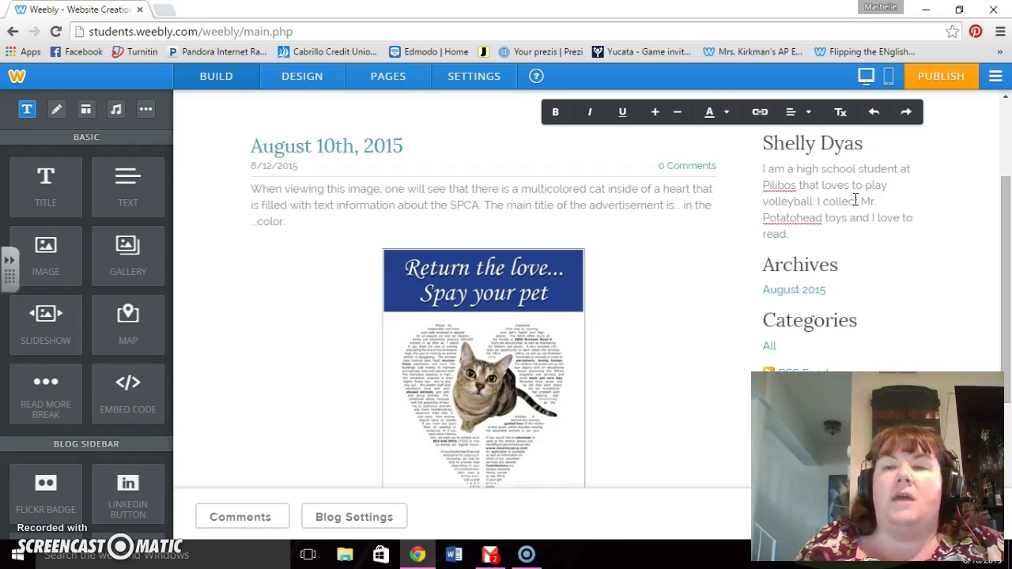
# Step: Correct the bio's misspelled "colled" to "collect"
pyautogui.click(854, 201)
pyautogui.press('BackSpace')
pyautogui.write('ct')
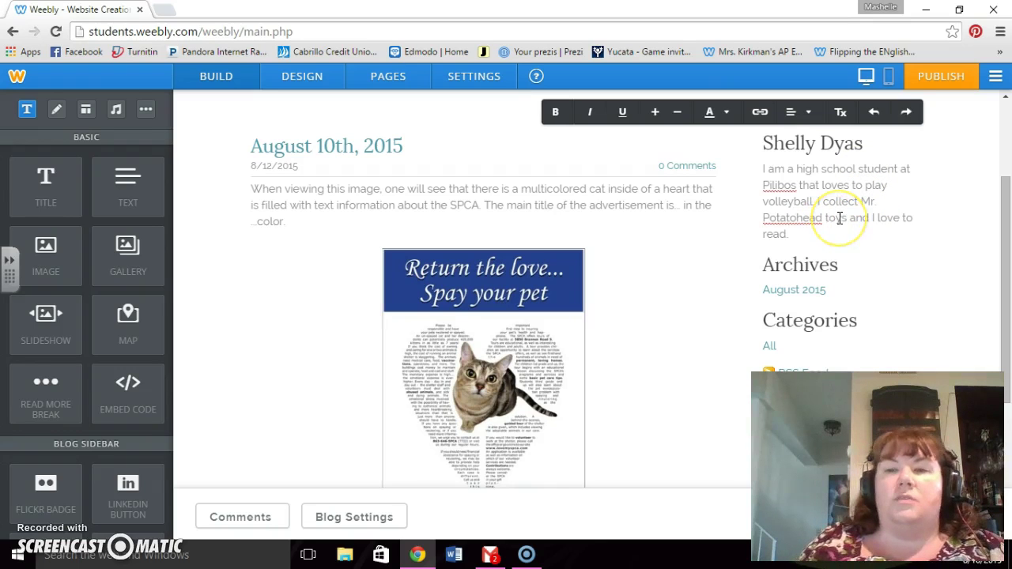
pyautogui.click(883, 208)
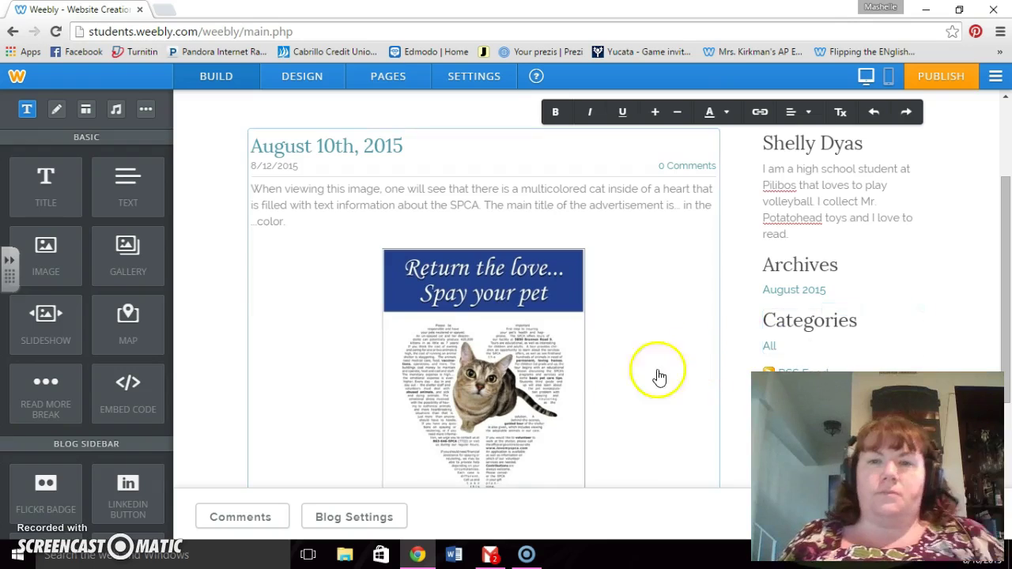
pyautogui.scroll(2, 655, 377)
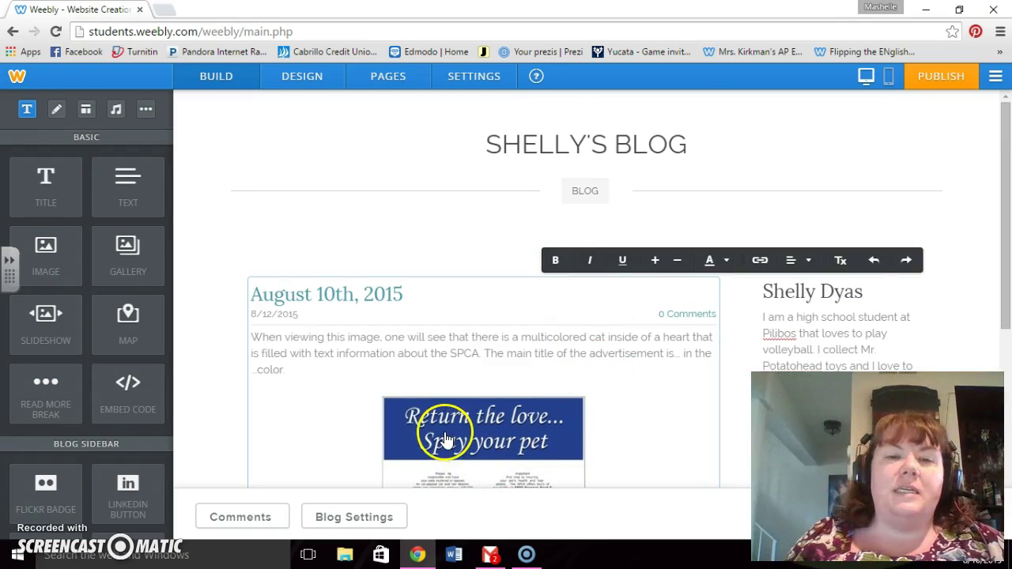
pyautogui.scroll(-1, 447, 438)
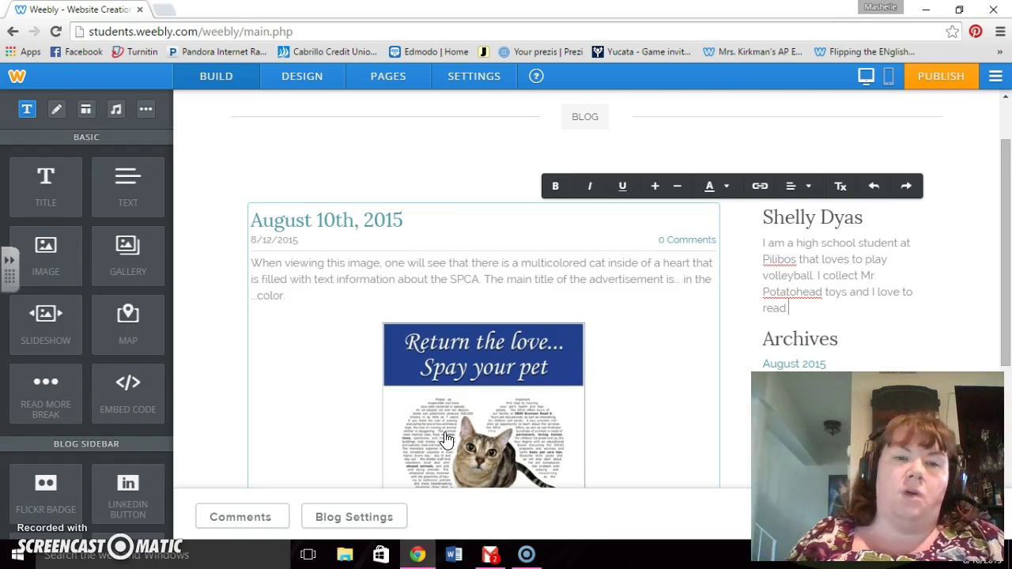
pyautogui.scroll(-4, 447, 439)
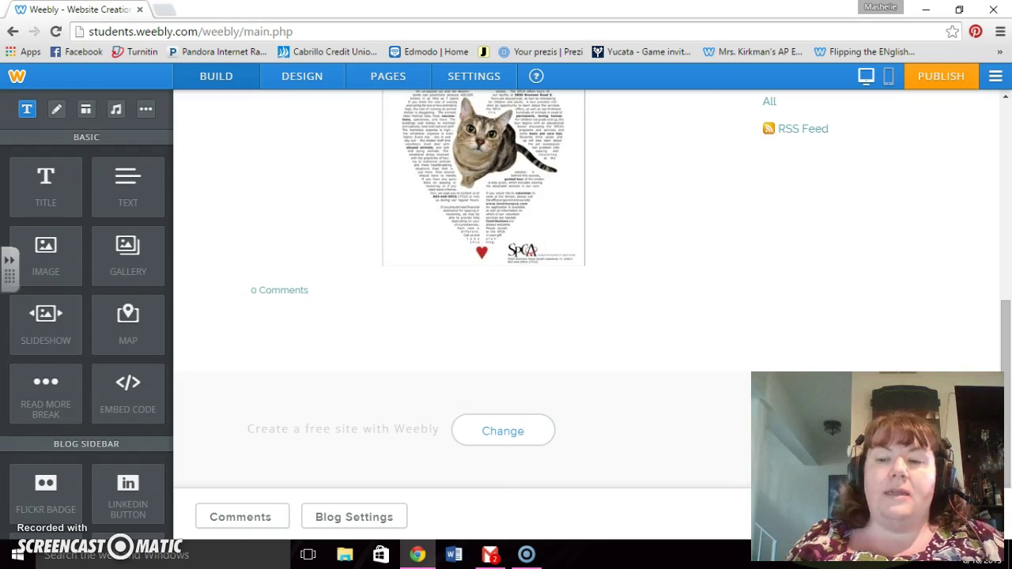
pyautogui.scroll(6, 661, 459)
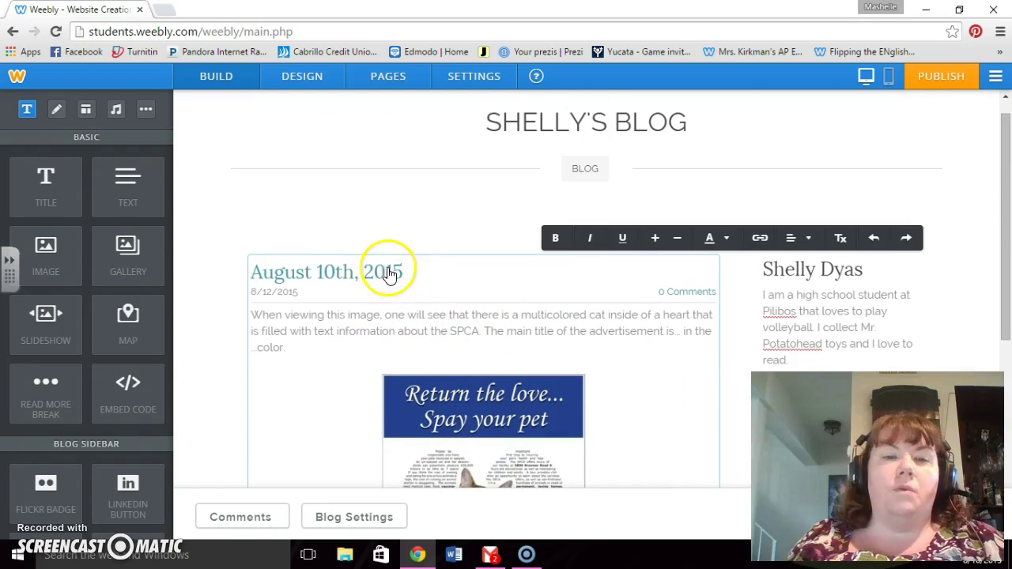
# Step: Replace the post title "August 10th, 2015" with "Ethos, Logos, Pathos Image"
pyautogui.click(289, 282)
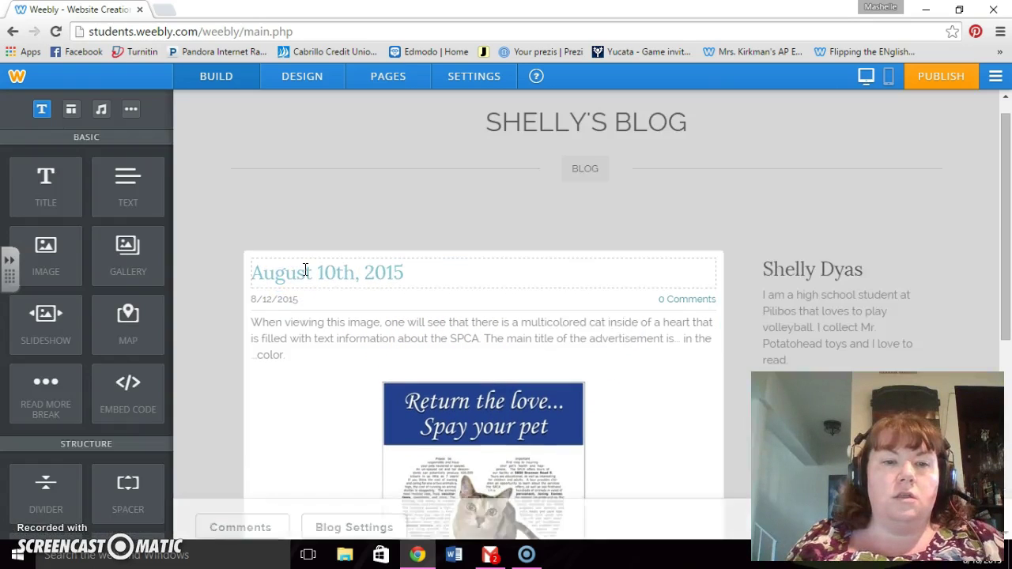
pyautogui.moveTo(404, 295); pyautogui.dragTo(253, 294)
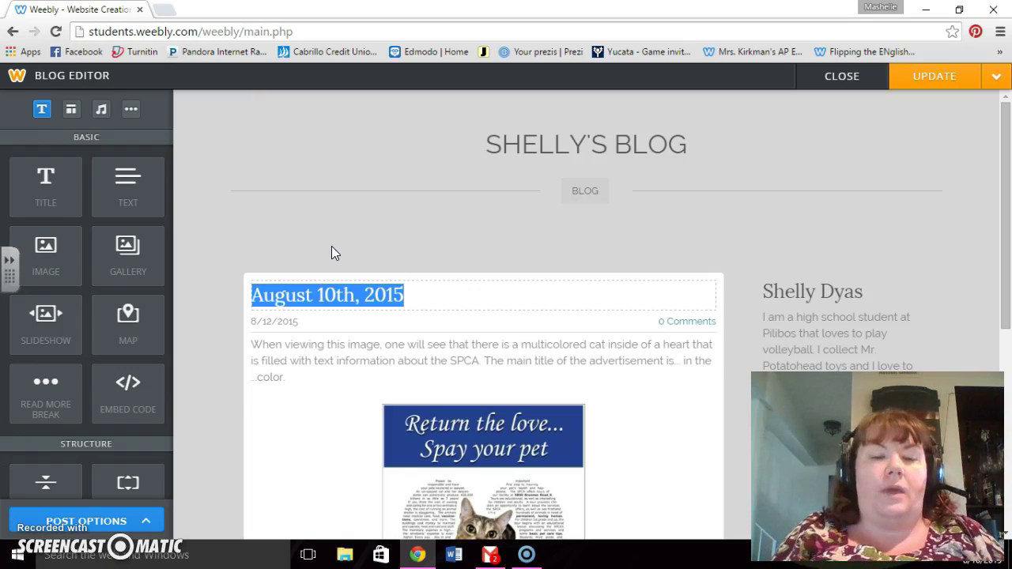
pyautogui.write('E')
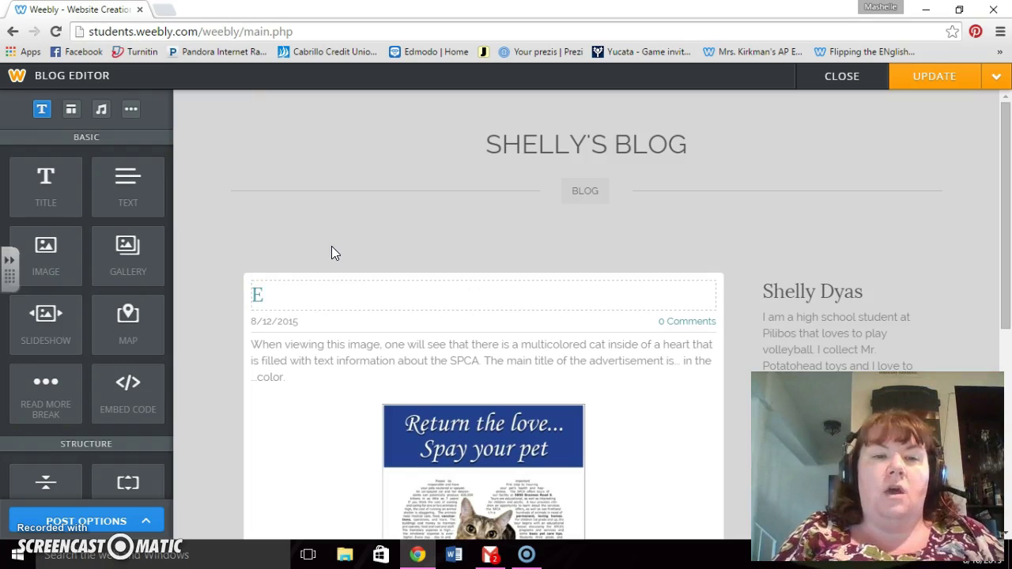
pyautogui.write('thos, L')
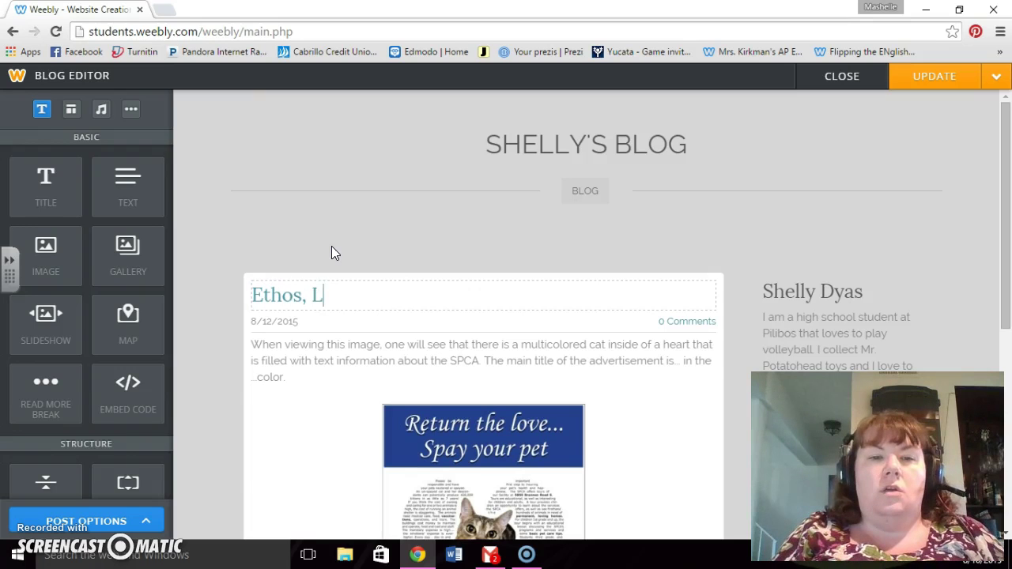
pyautogui.write('ogos, Pathos Image')
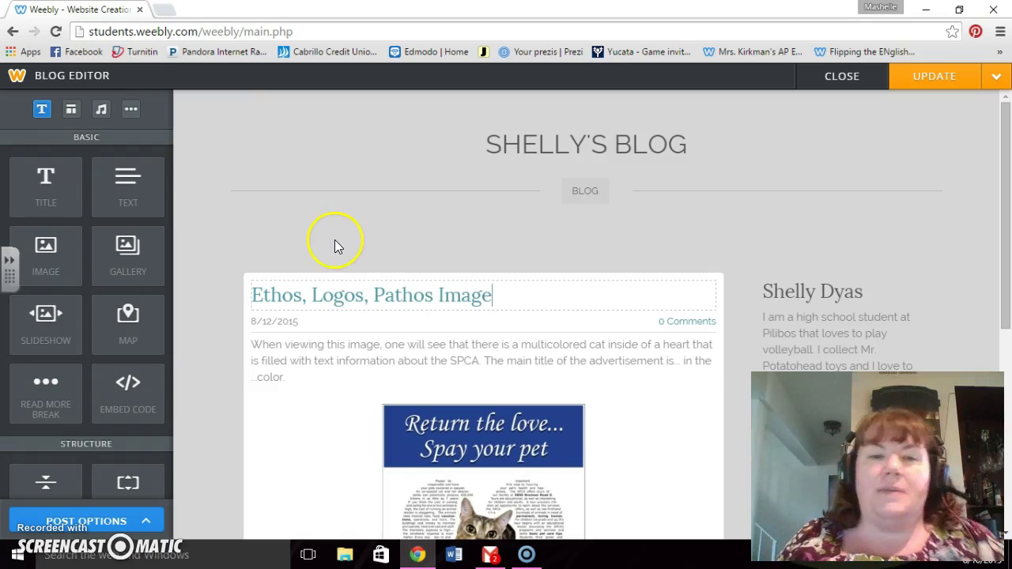
pyautogui.click(357, 338)
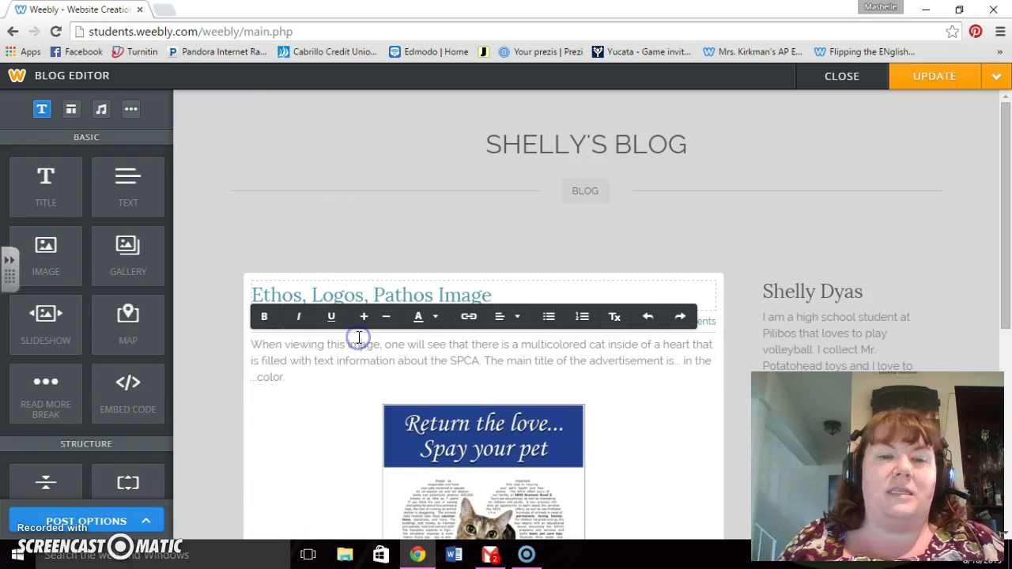
pyautogui.click(220, 300)
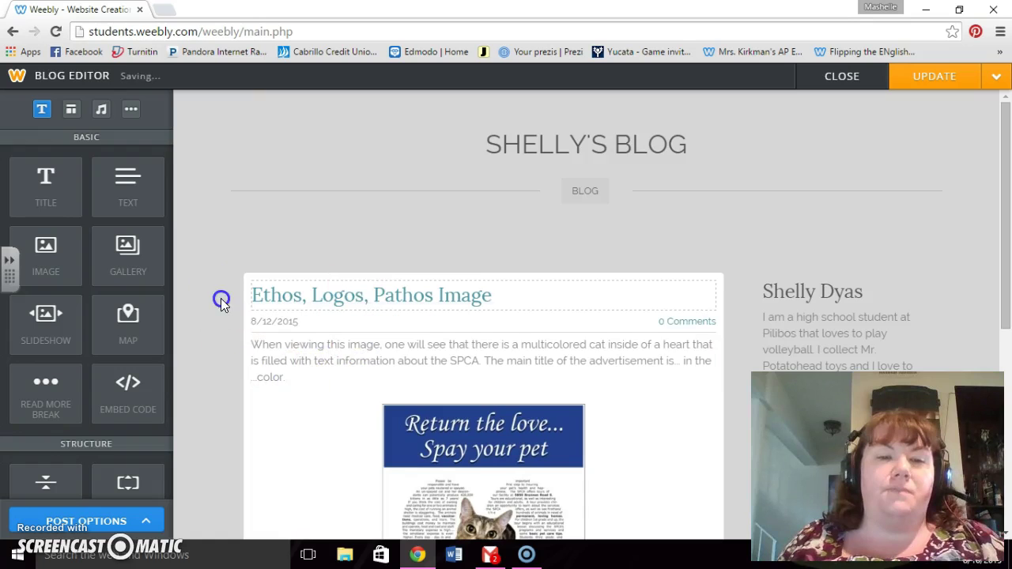
# Step: Drag the SPCA cat poster to the right of the post's text block
pyautogui.scroll(-2, 238, 332)
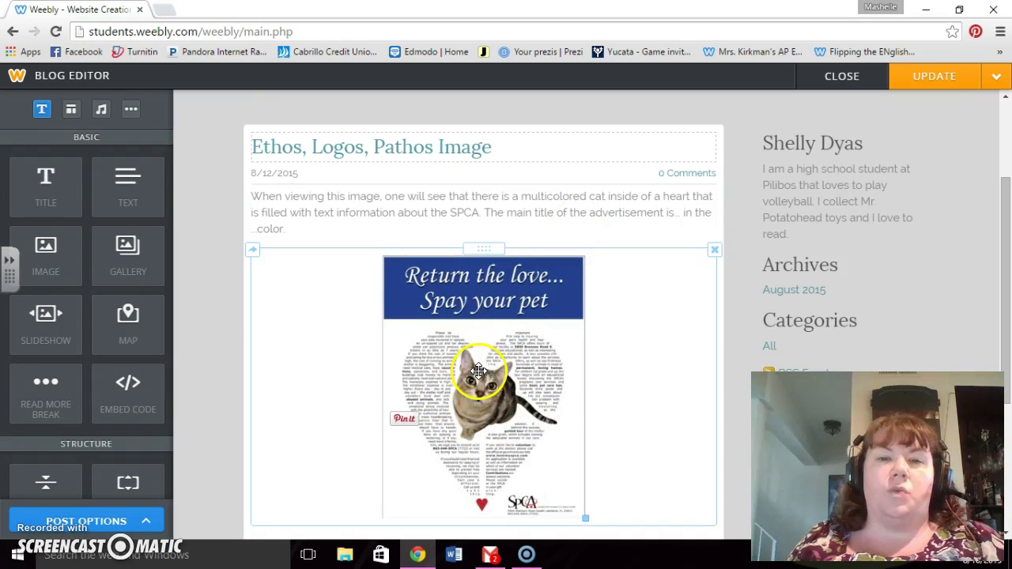
pyautogui.moveTo(477, 369); pyautogui.dragTo(455, 209)
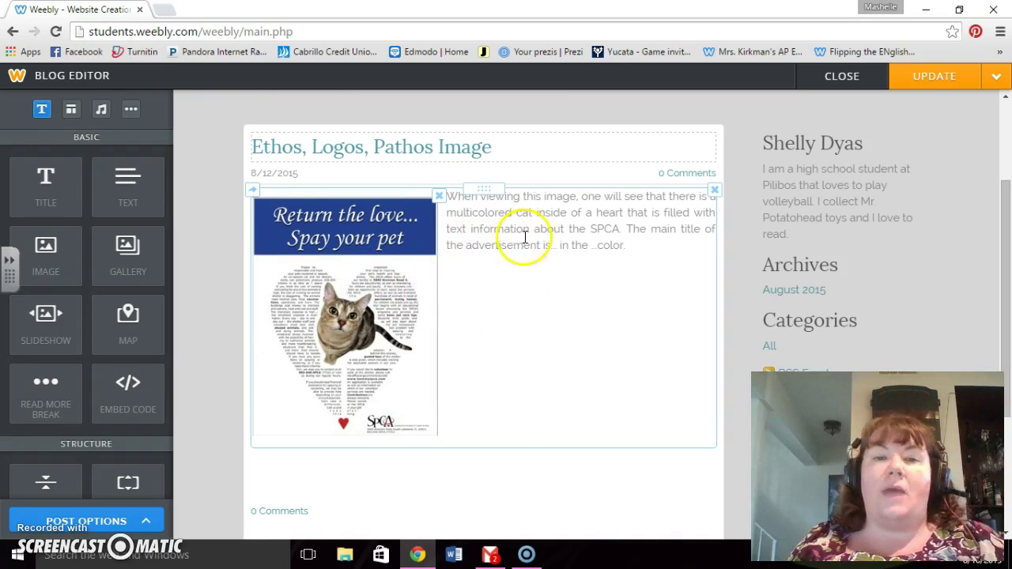
pyautogui.moveTo(368, 237); pyautogui.dragTo(653, 232)
pyautogui.moveTo(644, 226); pyautogui.dragTo(643, 230)
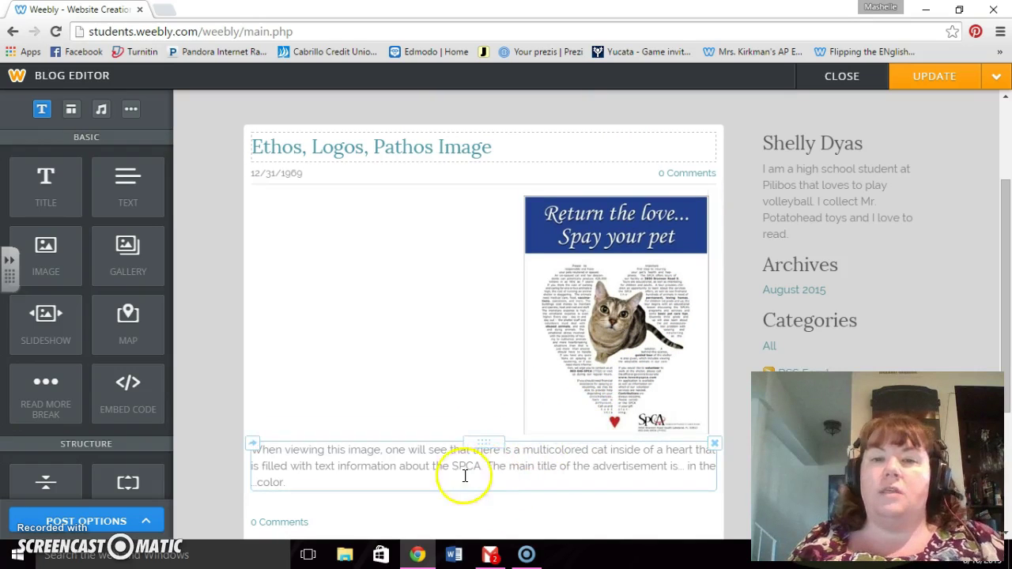
pyautogui.scroll(-1, 559, 471)
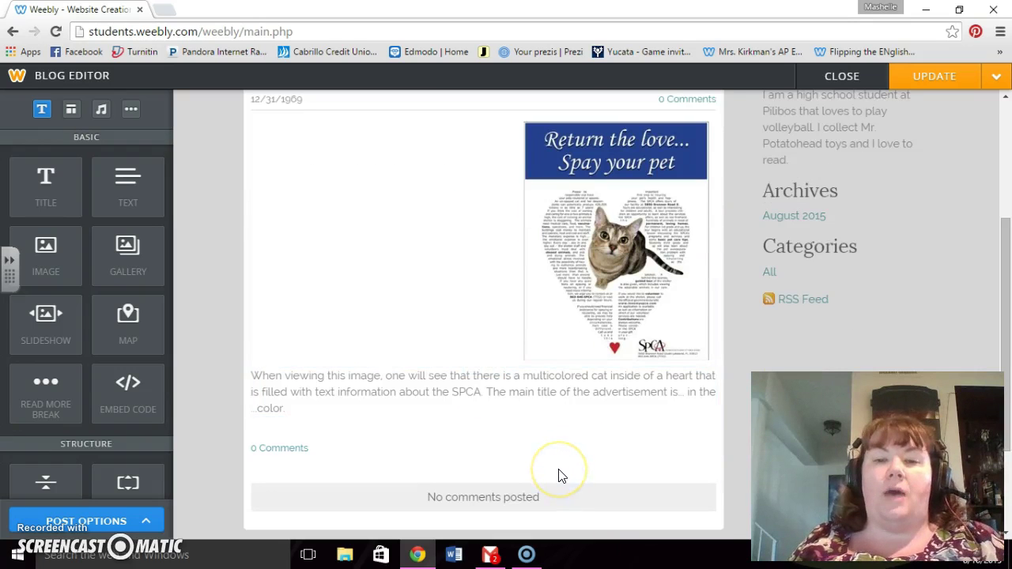
pyautogui.scroll(-2, 559, 475)
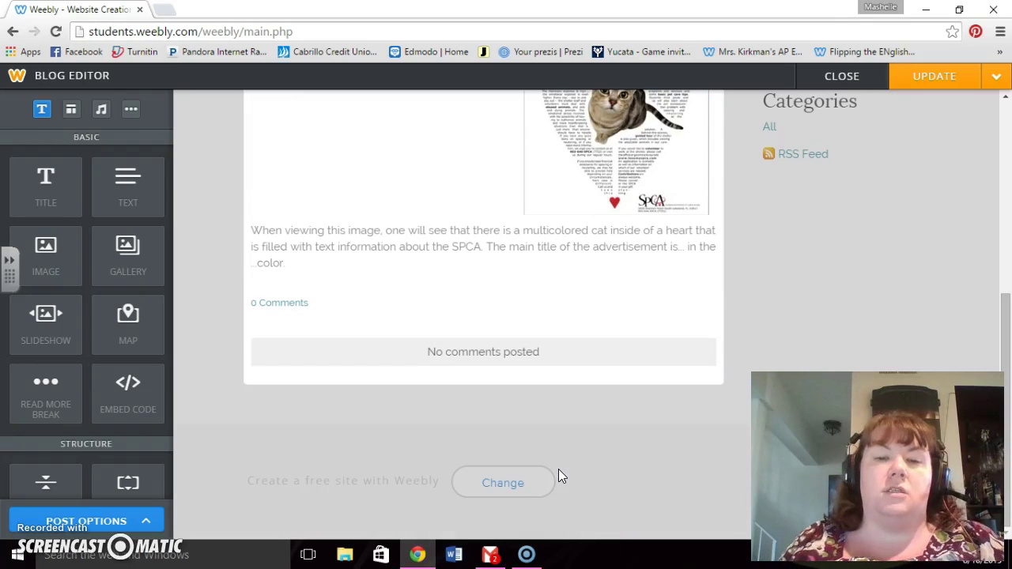
pyautogui.scroll(5, 558, 469)
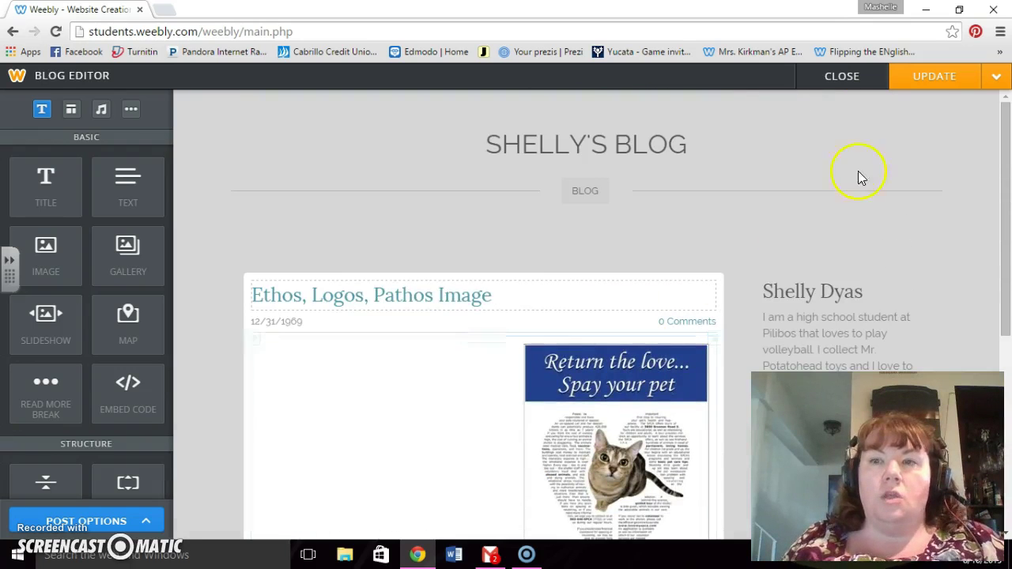
# Step: Update the post, close the Post Published confirmation, and publish the site
pyautogui.click(938, 78)
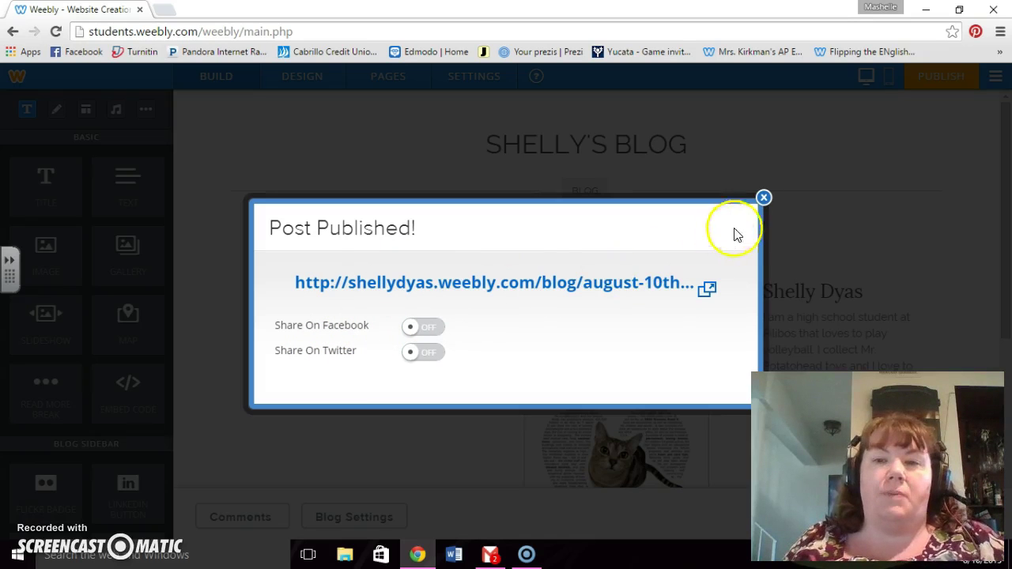
pyautogui.click(763, 198)
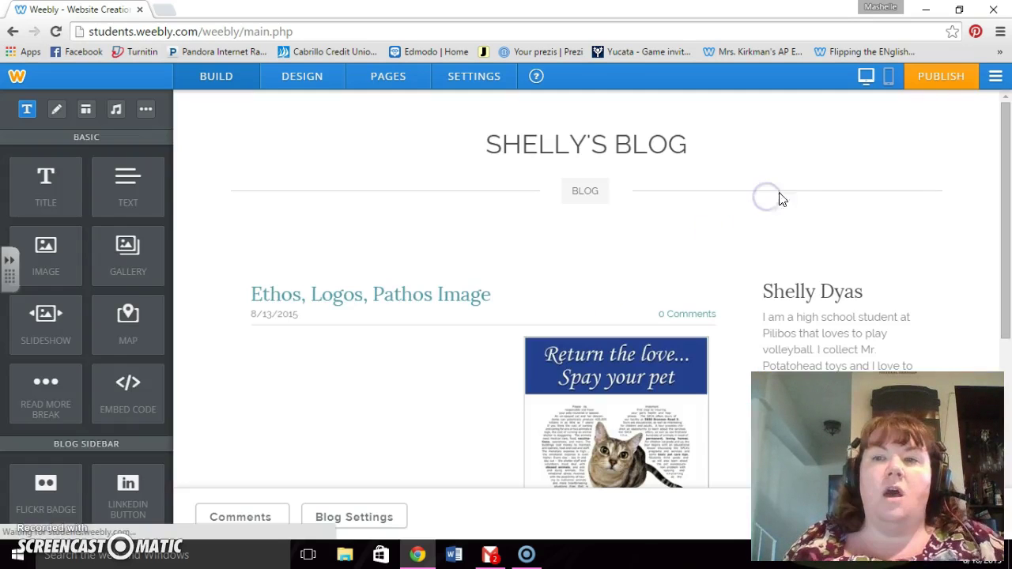
pyautogui.click(944, 81)
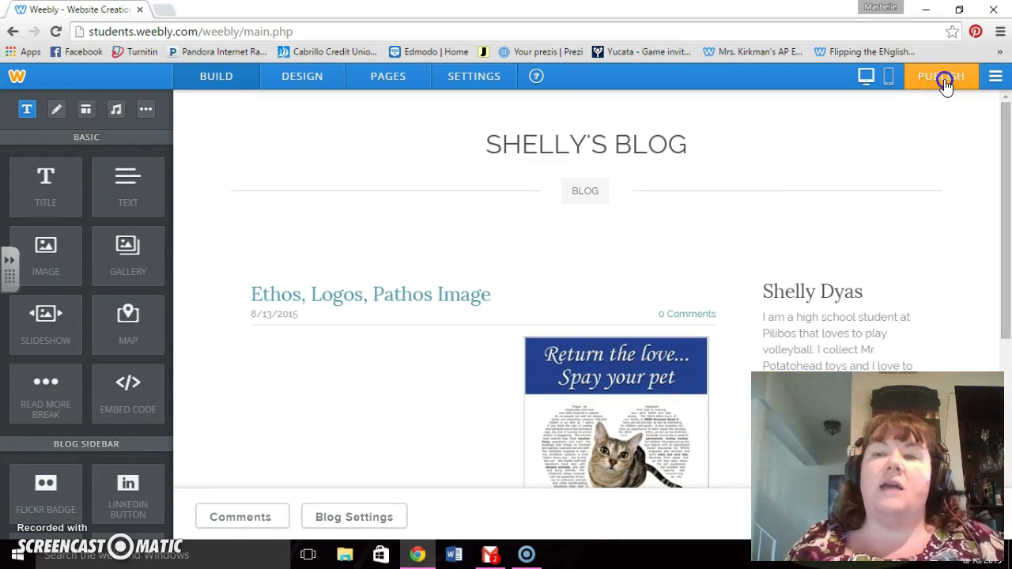
pyautogui.click(856, 181)
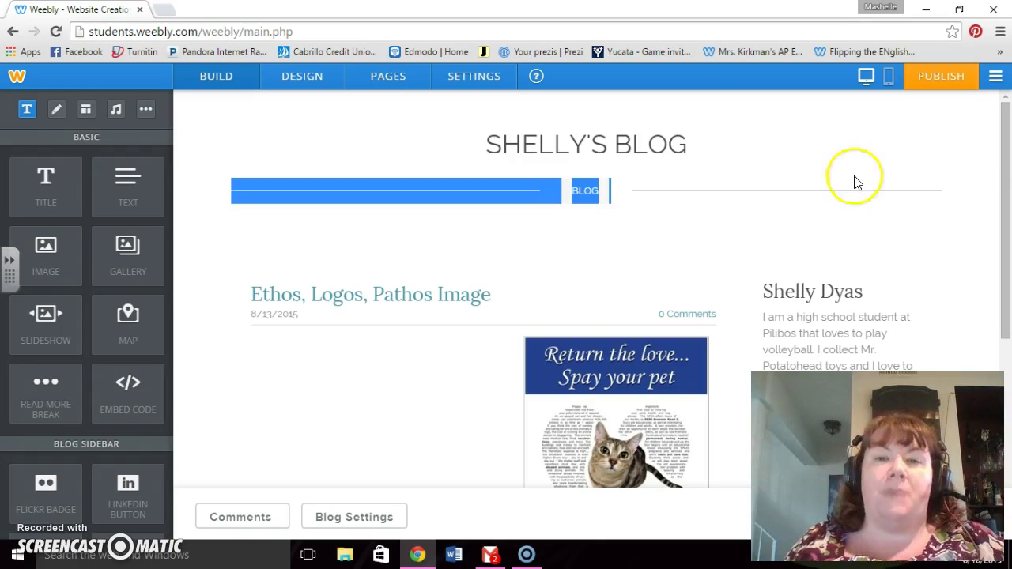